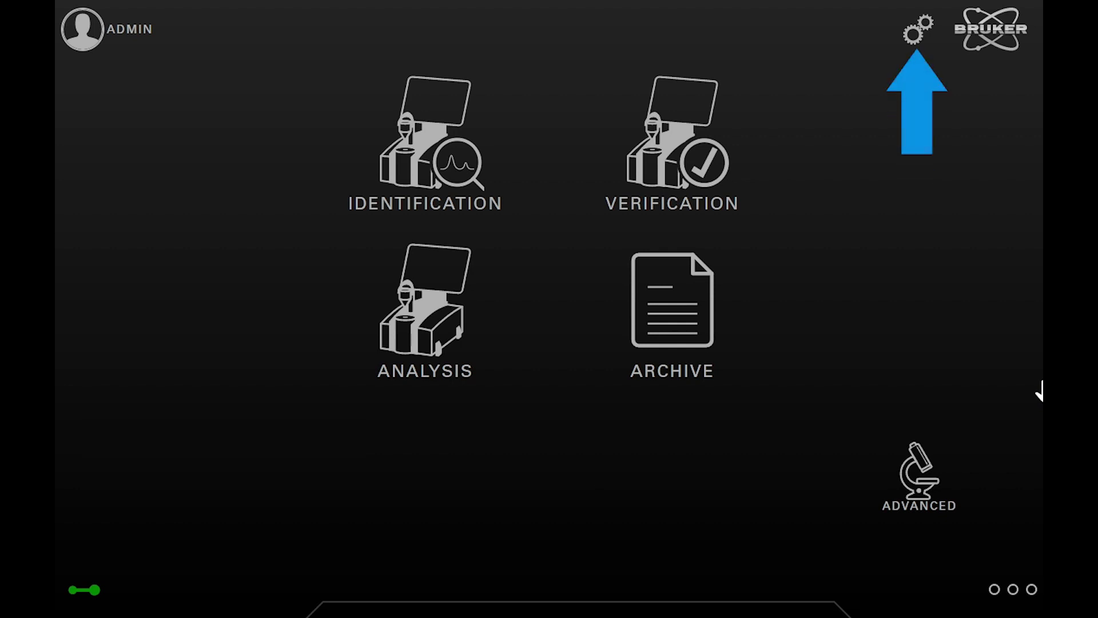
# Switch off Enforce Predefined Parameters under Validated Environment and go back to the main menu.
pyautogui.click(911, 35)
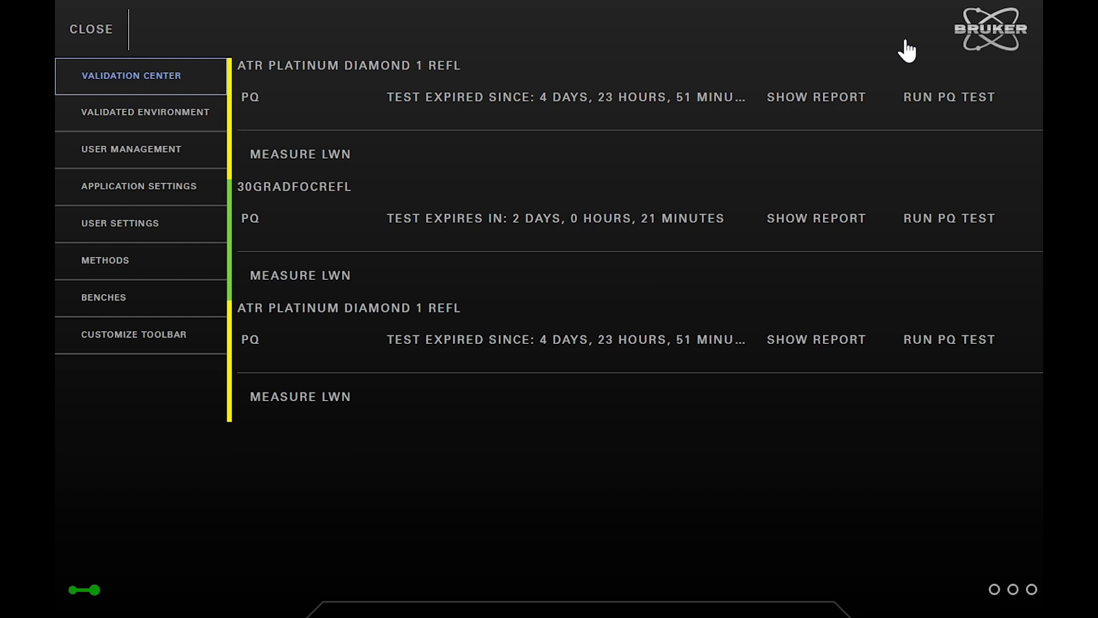
pyautogui.click(105, 122)
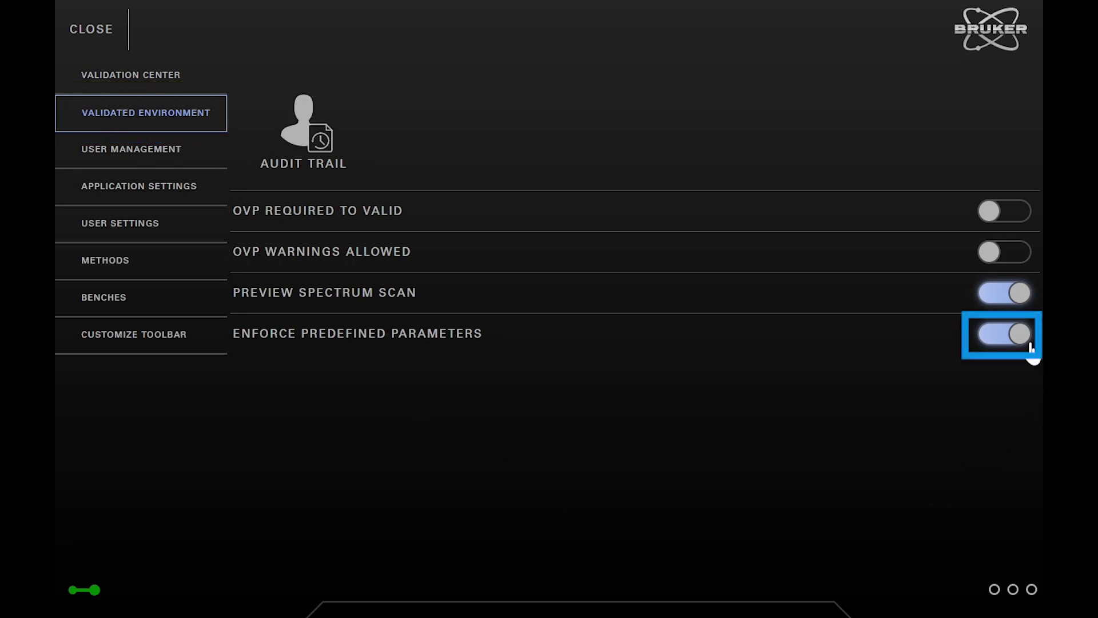
pyautogui.click(999, 341)
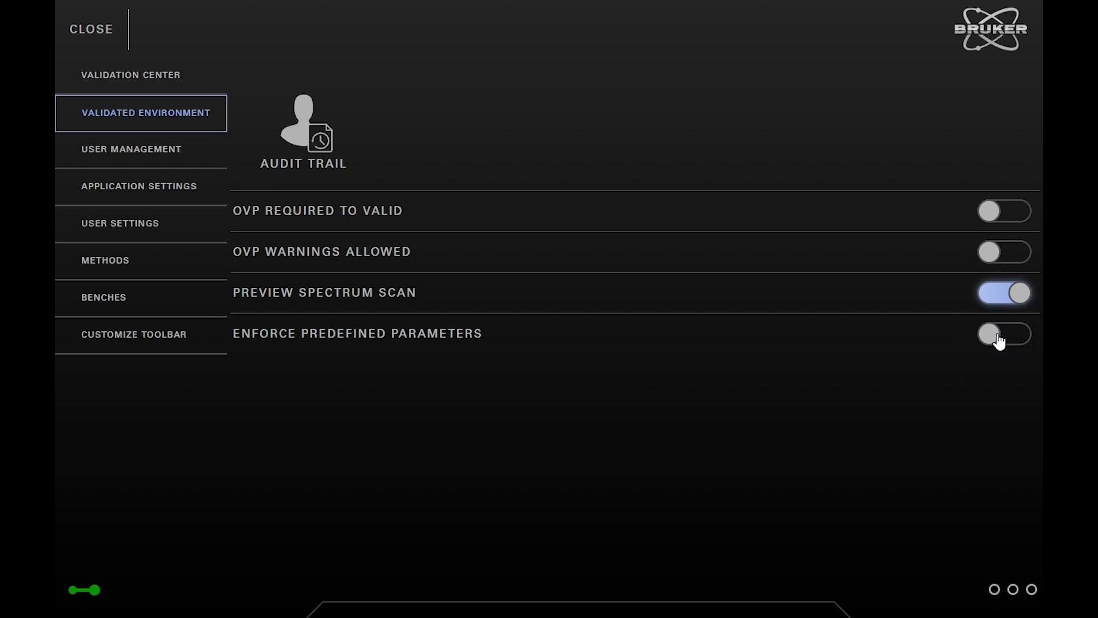
pyautogui.click(107, 40)
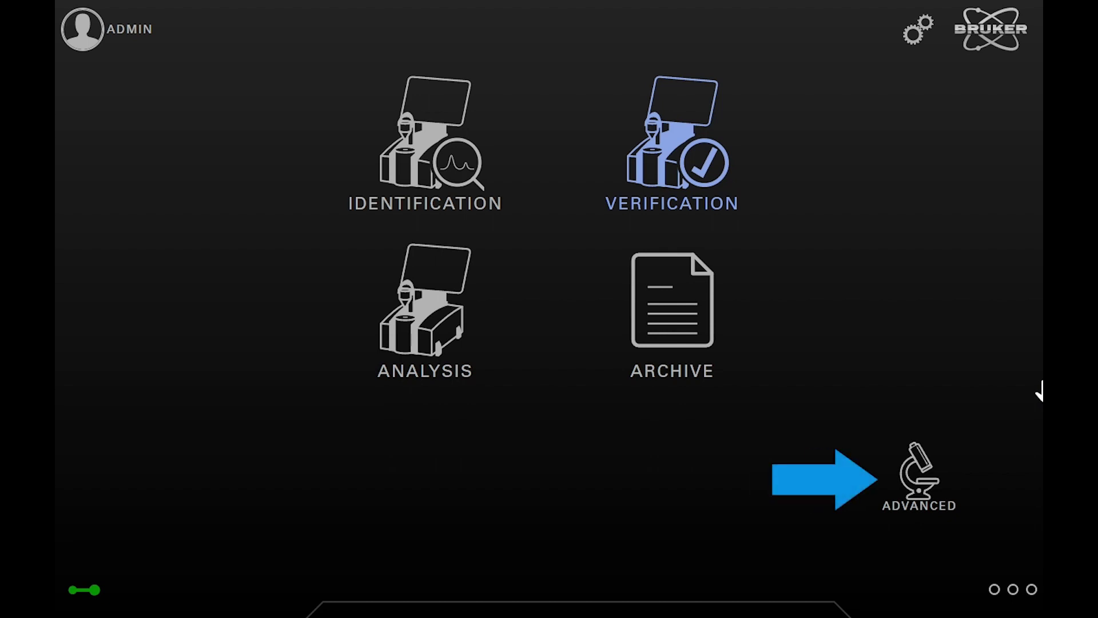
# Open the Advanced Measurement experiment ATR_DI.xpm from the ADVANCED options.
pyautogui.click(927, 489)
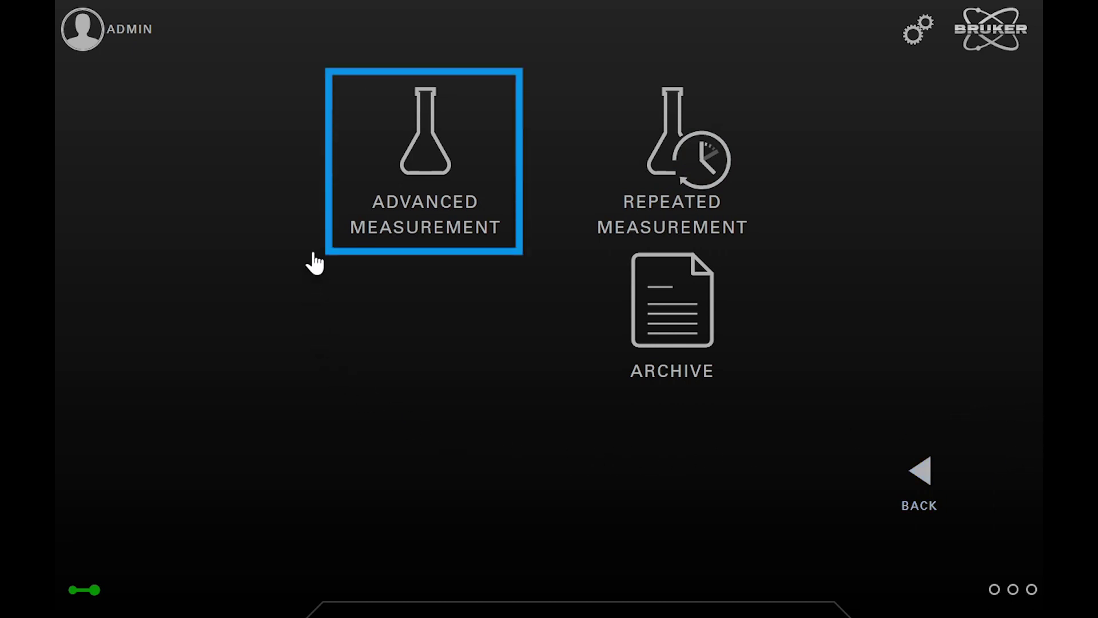
pyautogui.click(417, 182)
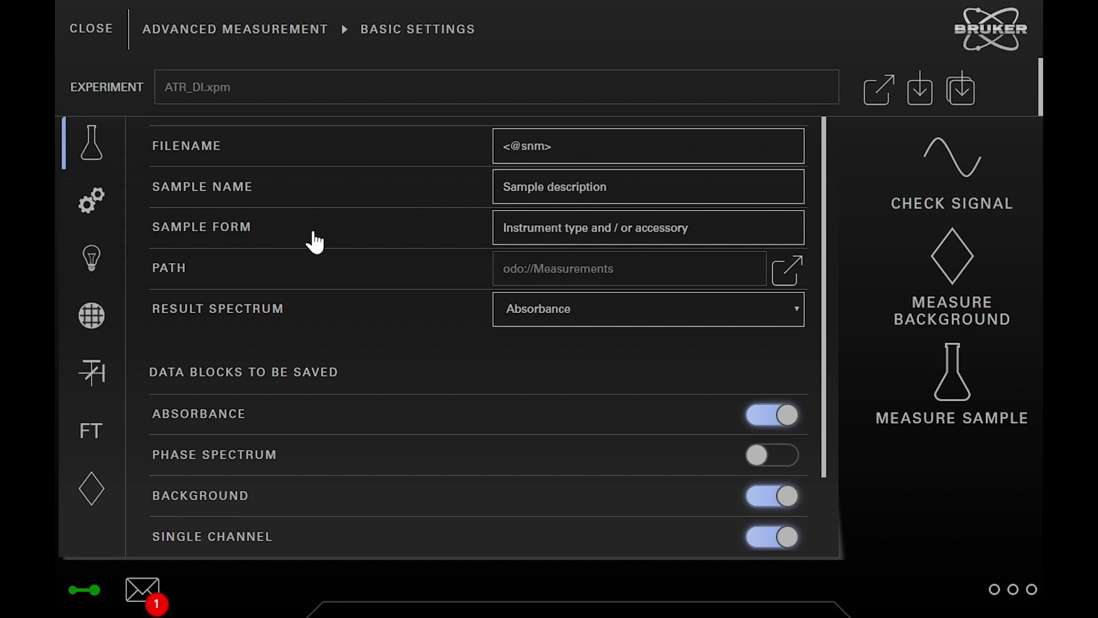
# Replace the sample form with 'ATR Diamond' and save the settings to ATR_DI.xpm.
pyautogui.click(678, 232)
pyautogui.click(791, 222)
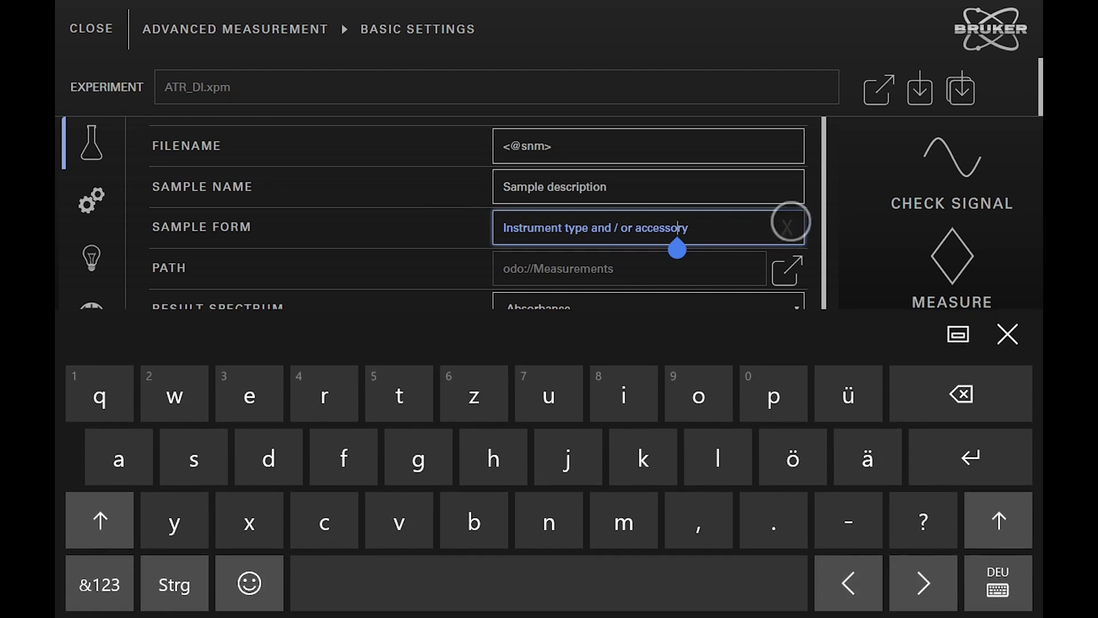
pyautogui.click(100, 522)
pyautogui.write('ATR Dia')
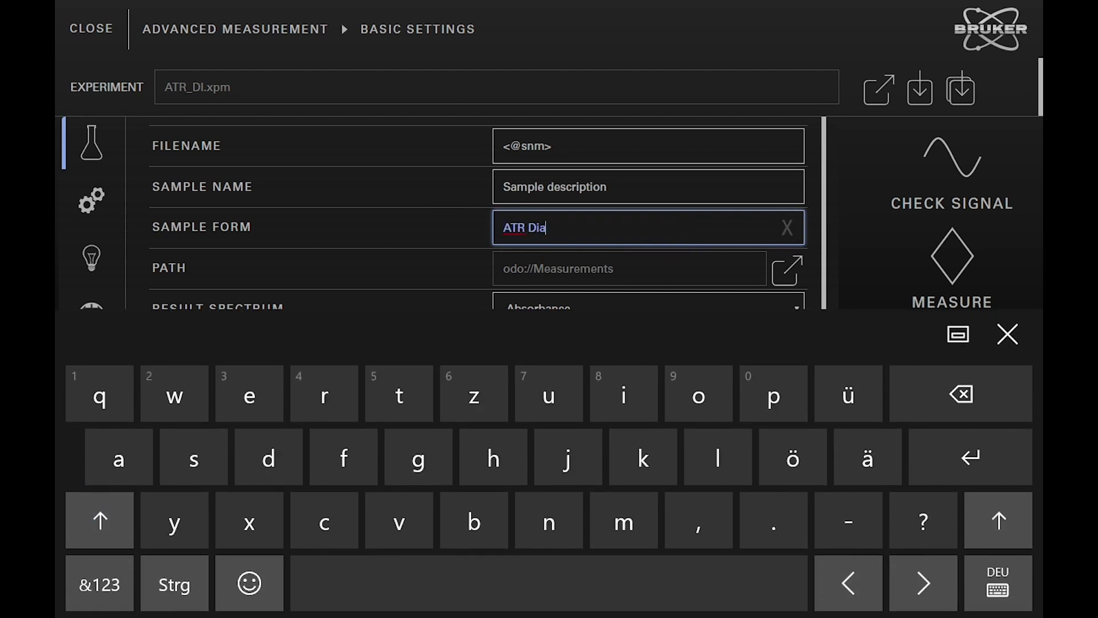
pyautogui.write('mond')
pyautogui.press('Return')
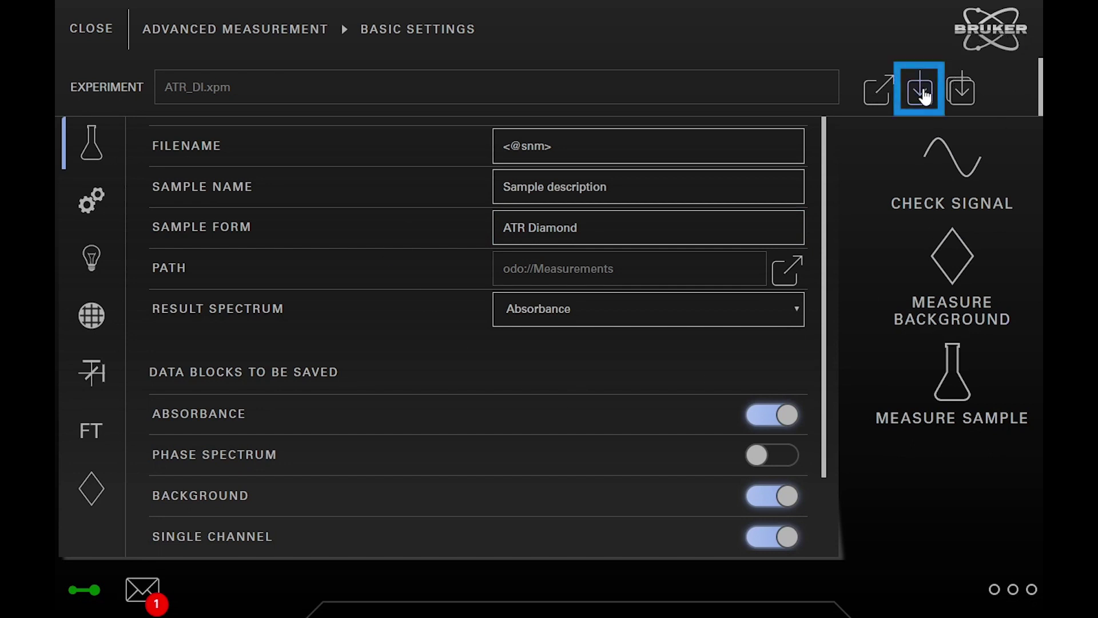
pyautogui.click(922, 94)
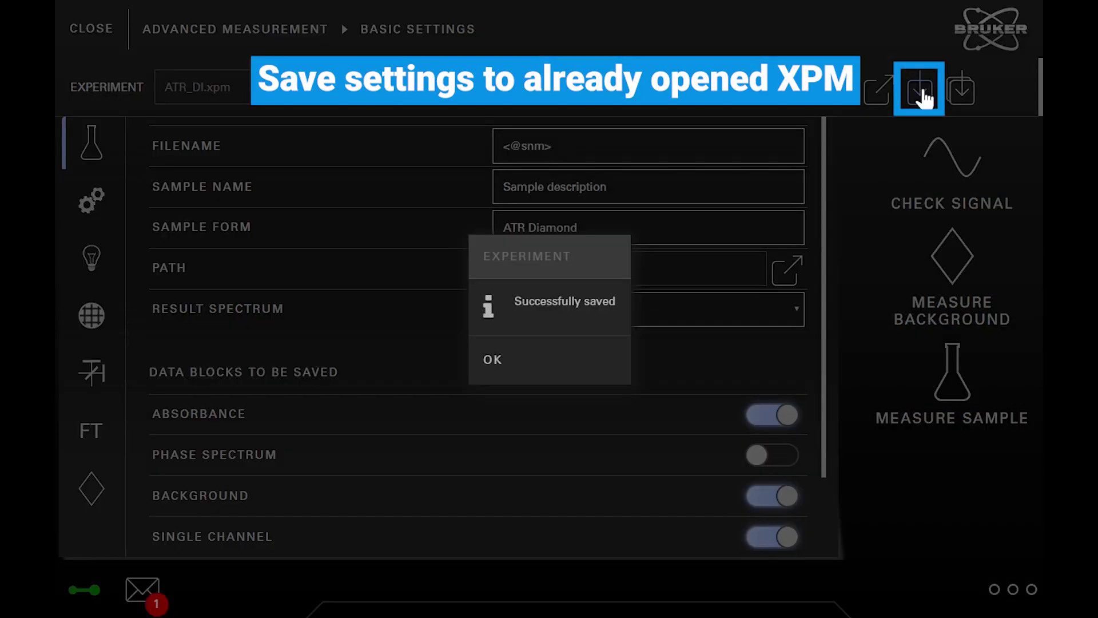
pyautogui.click(491, 361)
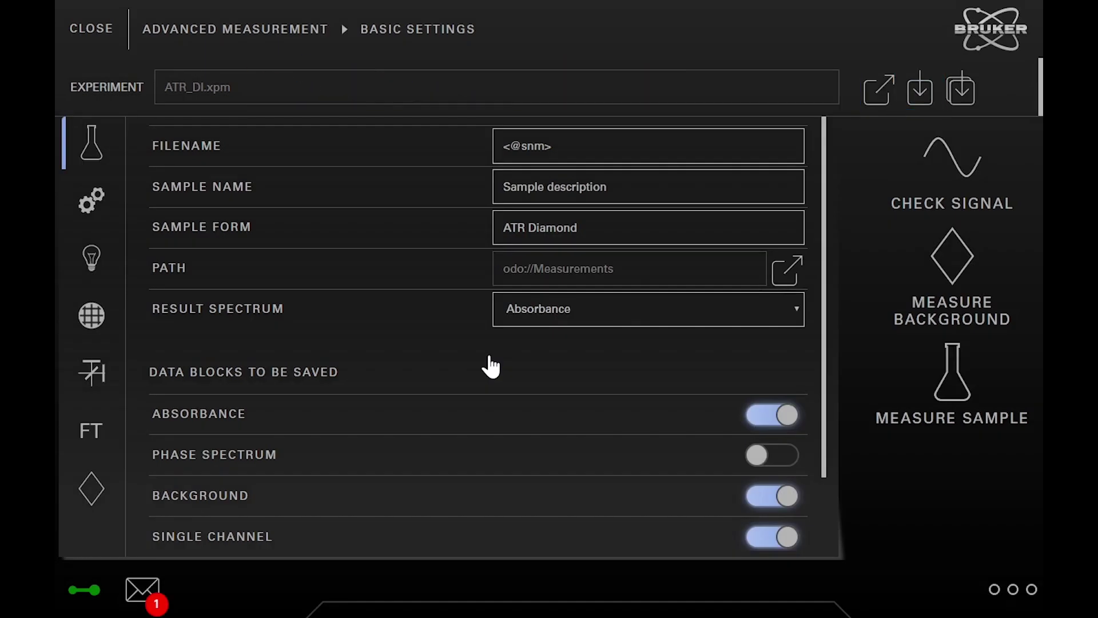
pyautogui.click(95, 200)
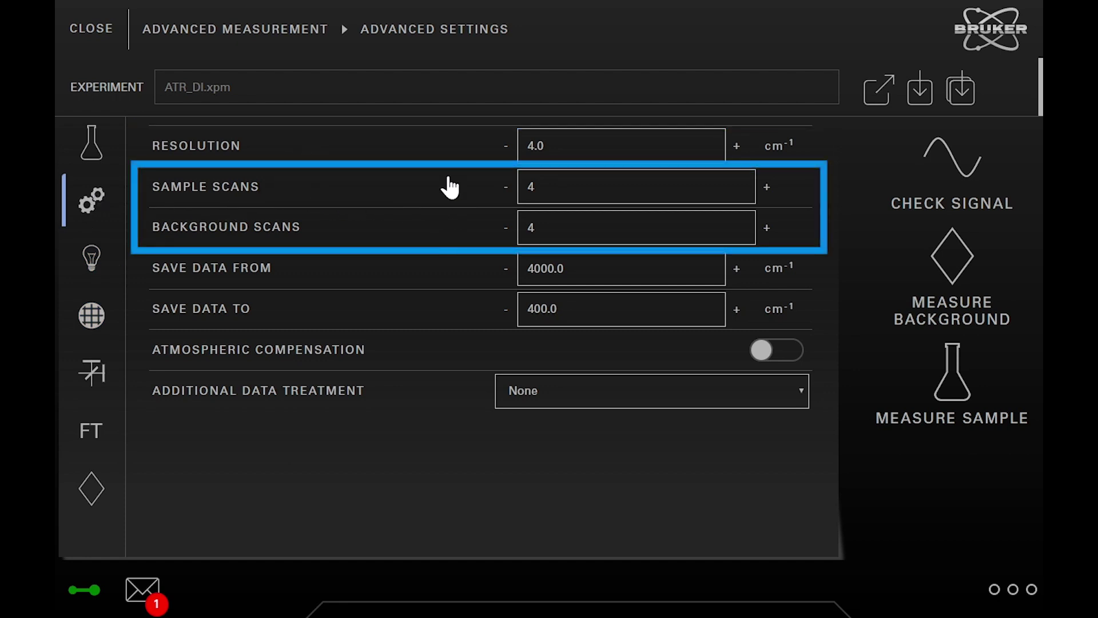
pyautogui.click(92, 253)
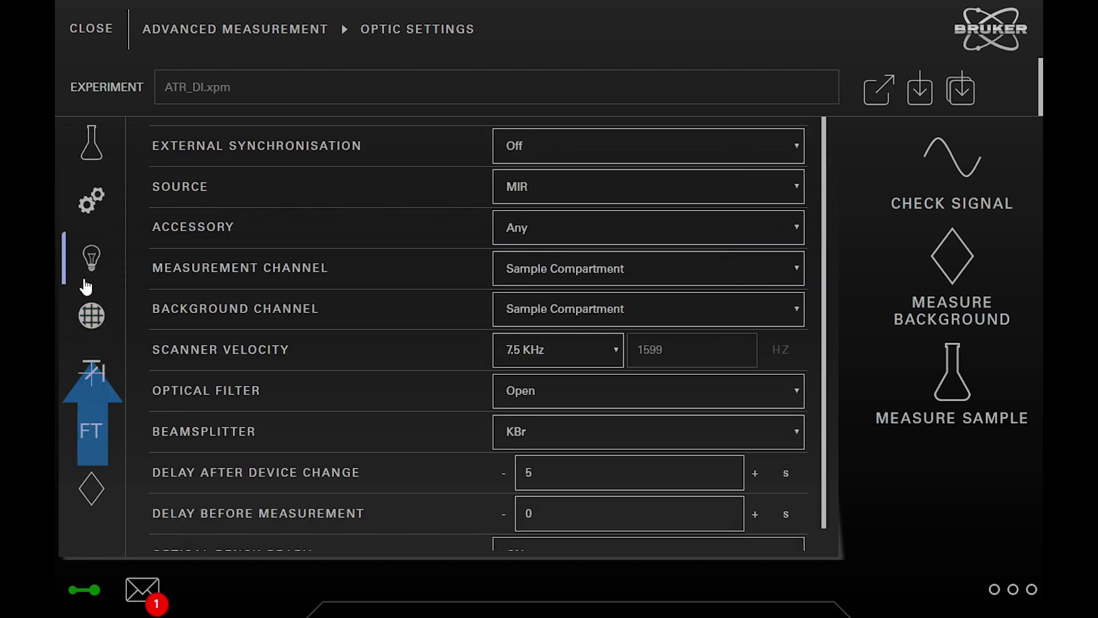
pyautogui.click(87, 320)
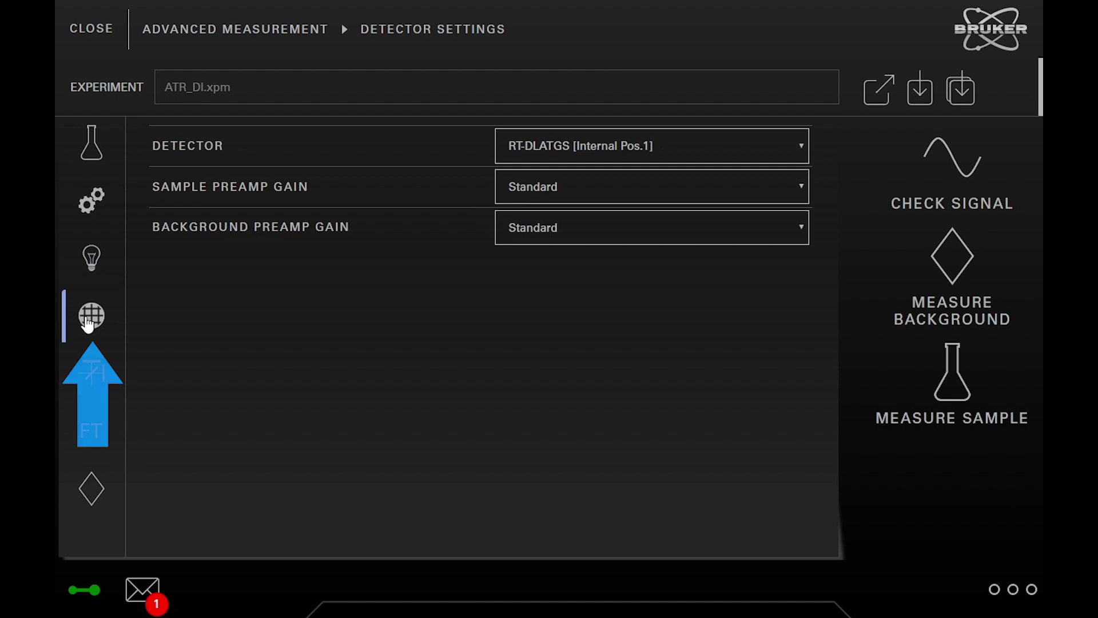
pyautogui.click(97, 375)
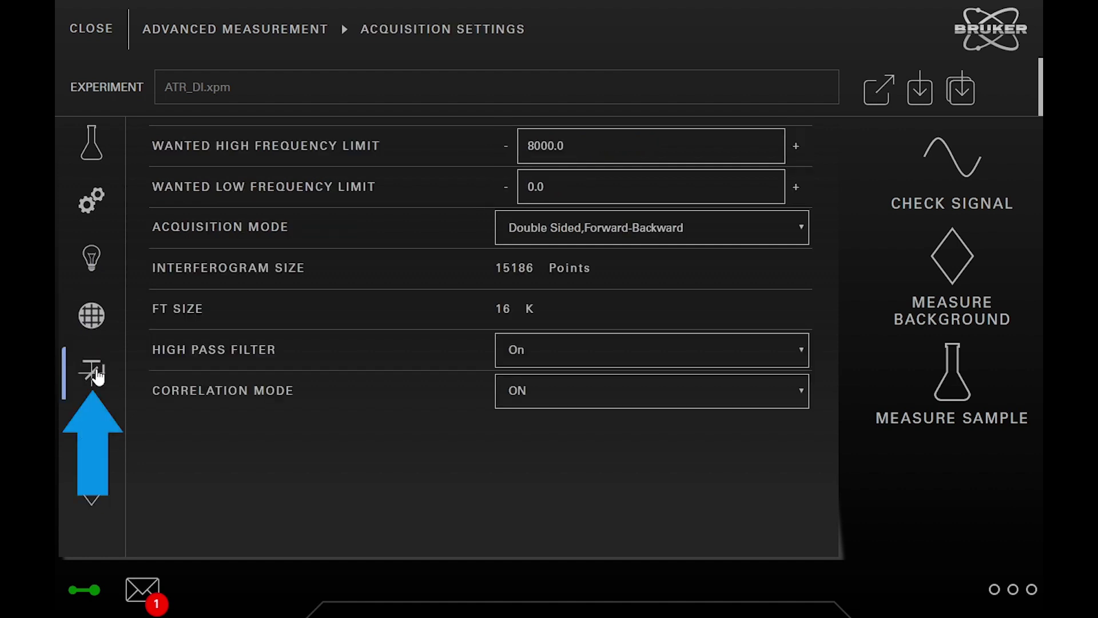
pyautogui.click(90, 432)
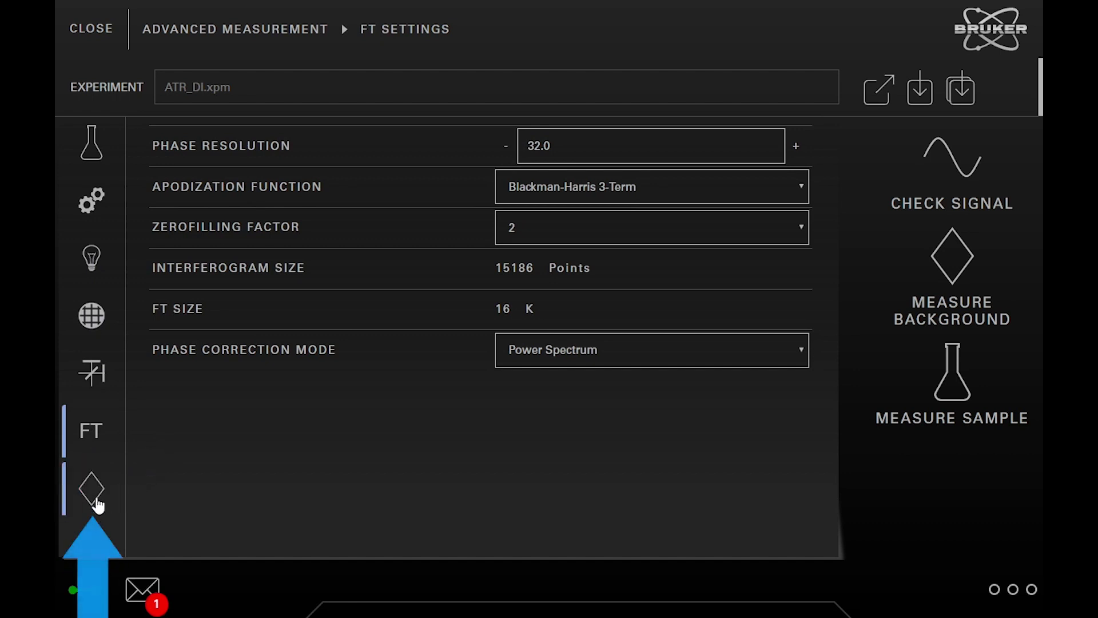
pyautogui.click(95, 502)
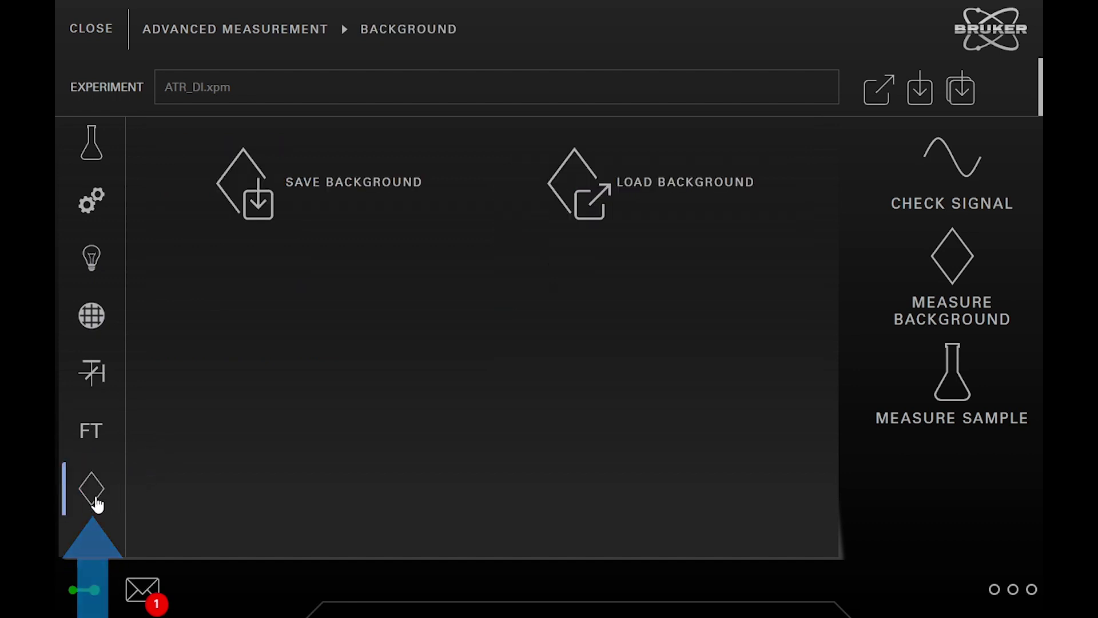
pyautogui.click(89, 150)
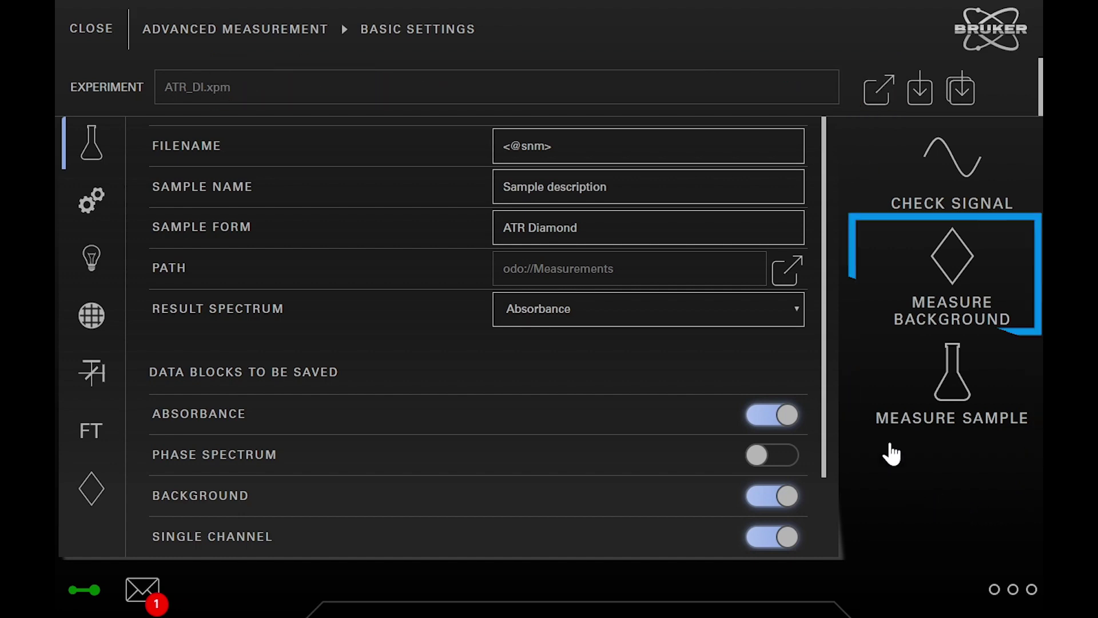
# Measure the background, then measure a sample named 'Test'.
pyautogui.click(941, 275)
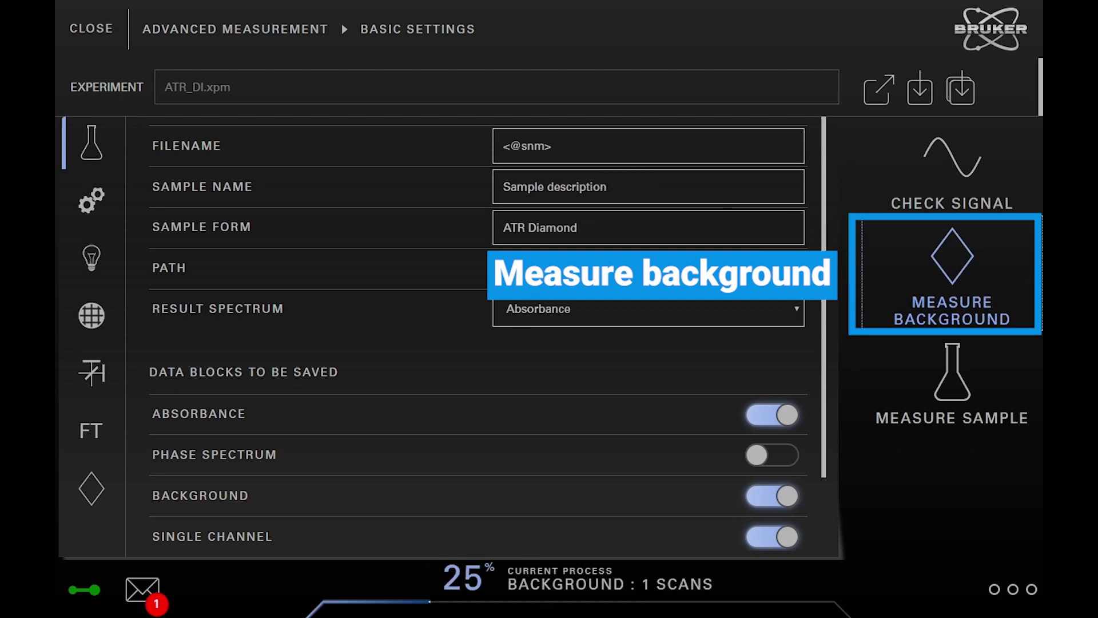
pyautogui.click(618, 187)
pyautogui.press('BackSpace')
pyautogui.write('Test')
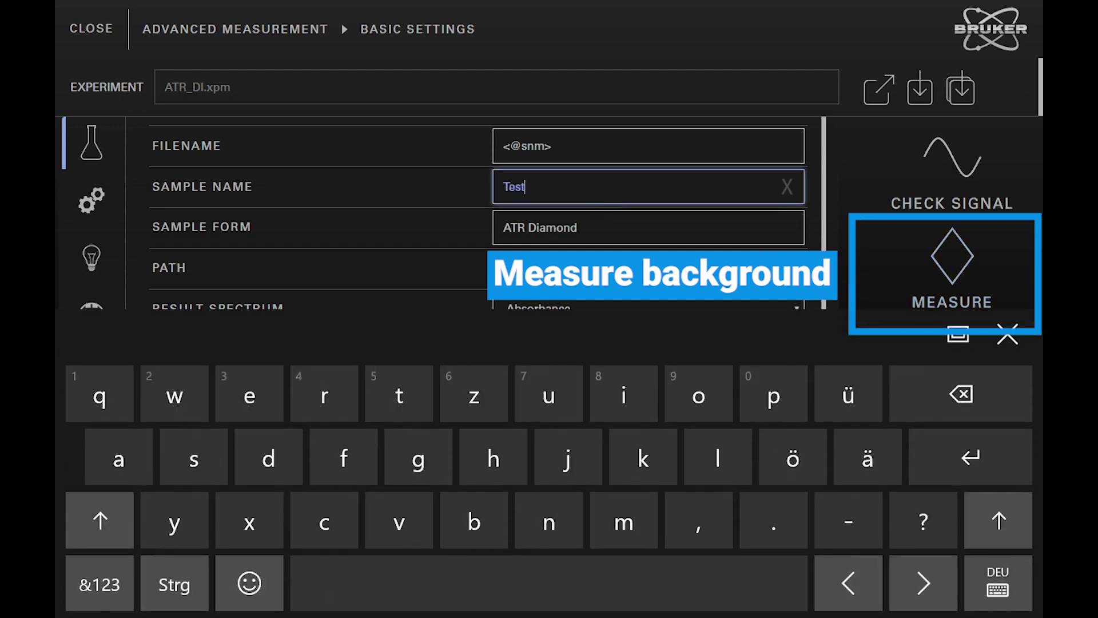
pyautogui.press('Return')
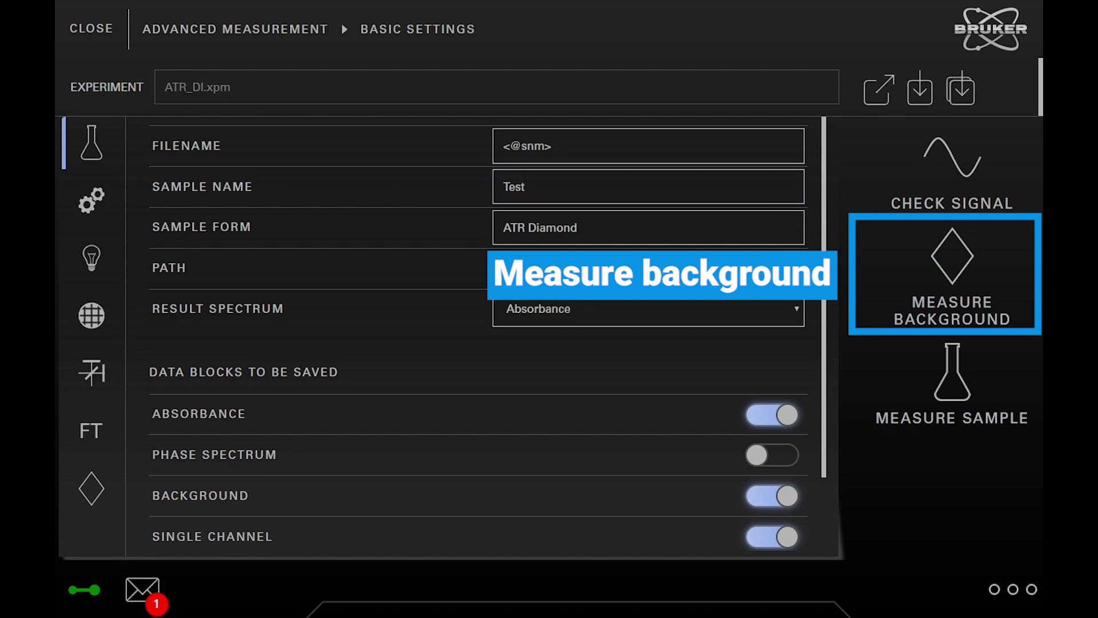
pyautogui.click(953, 383)
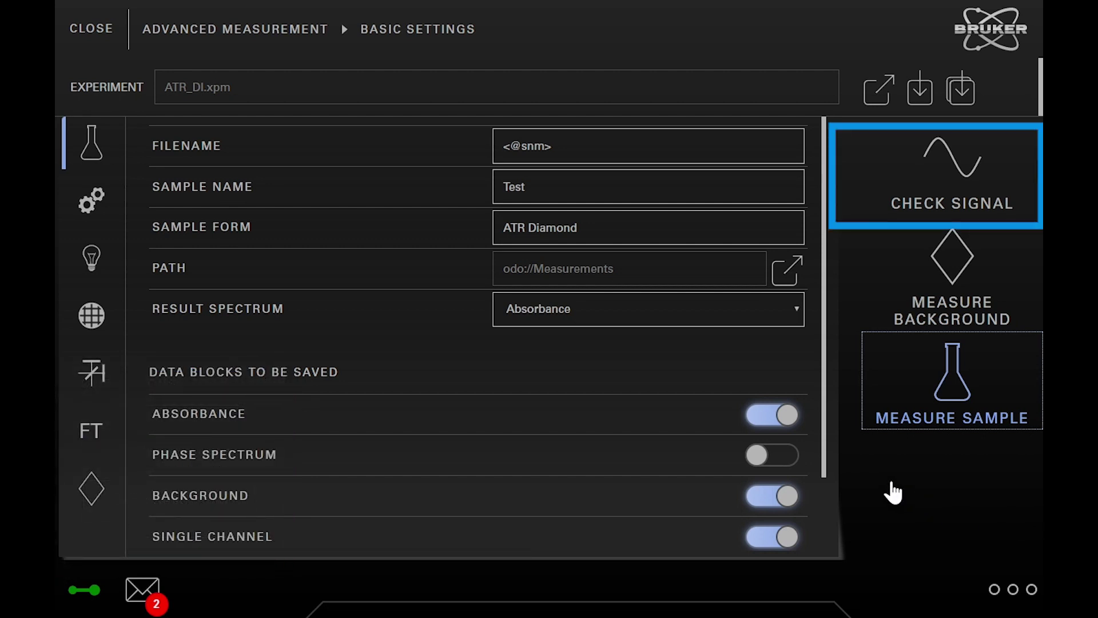
# Check the signal as interferogram, then single-channel spectrum, then ADC count (-3500).
pyautogui.click(964, 167)
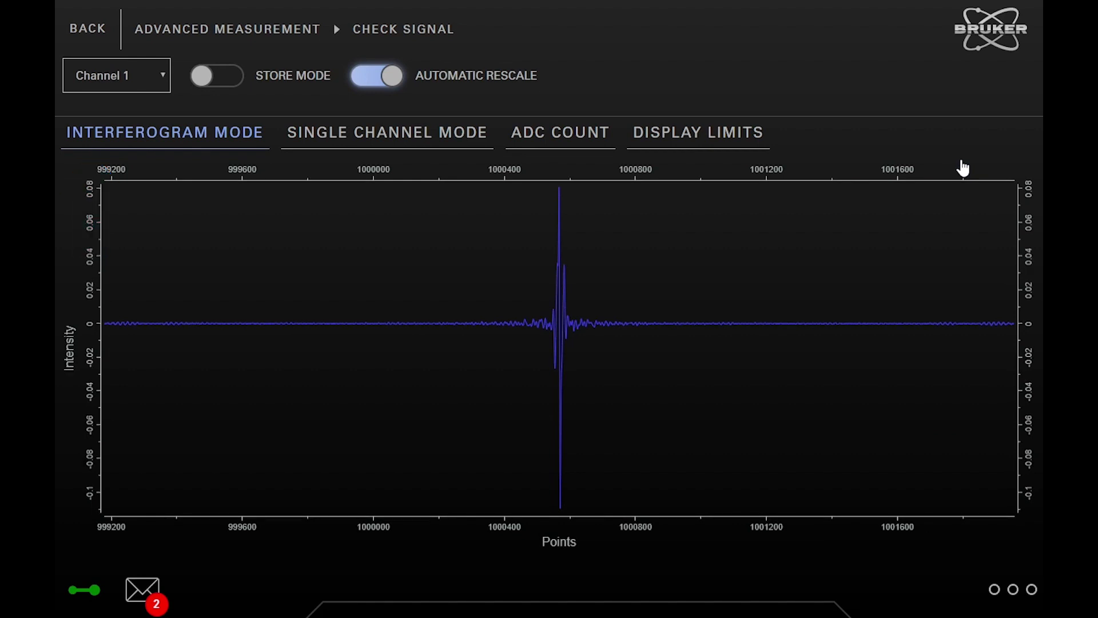
pyautogui.click(319, 137)
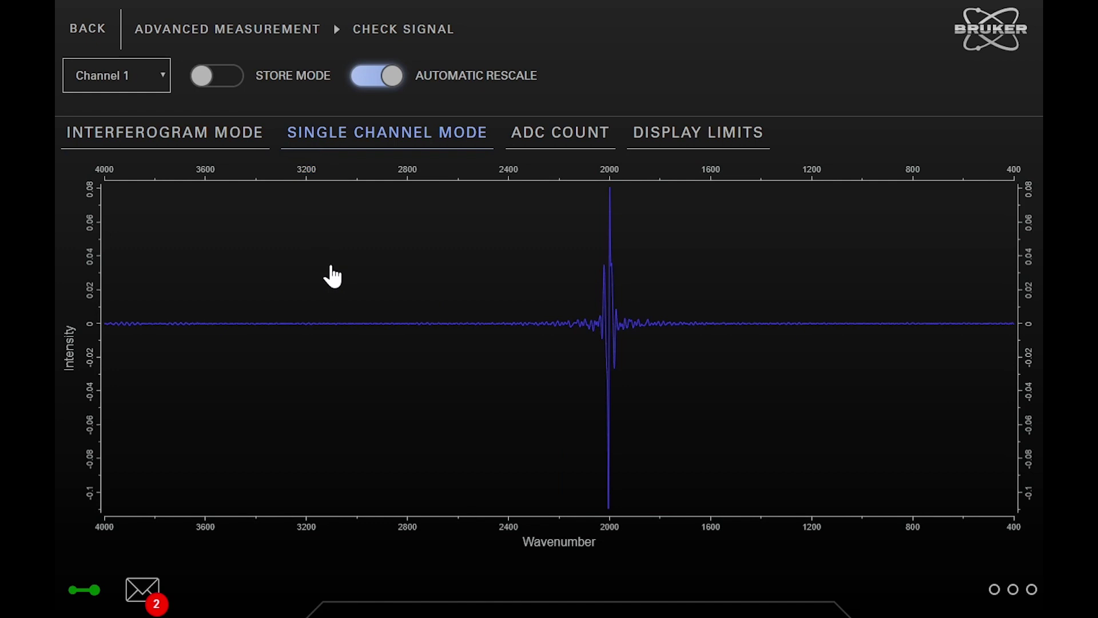
pyautogui.click(570, 143)
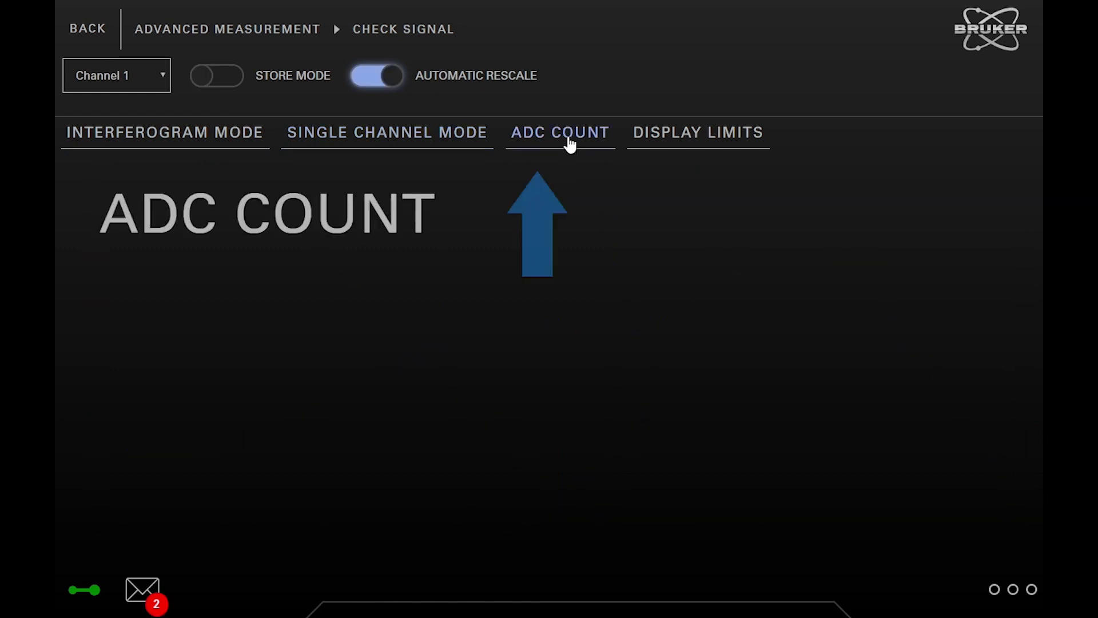